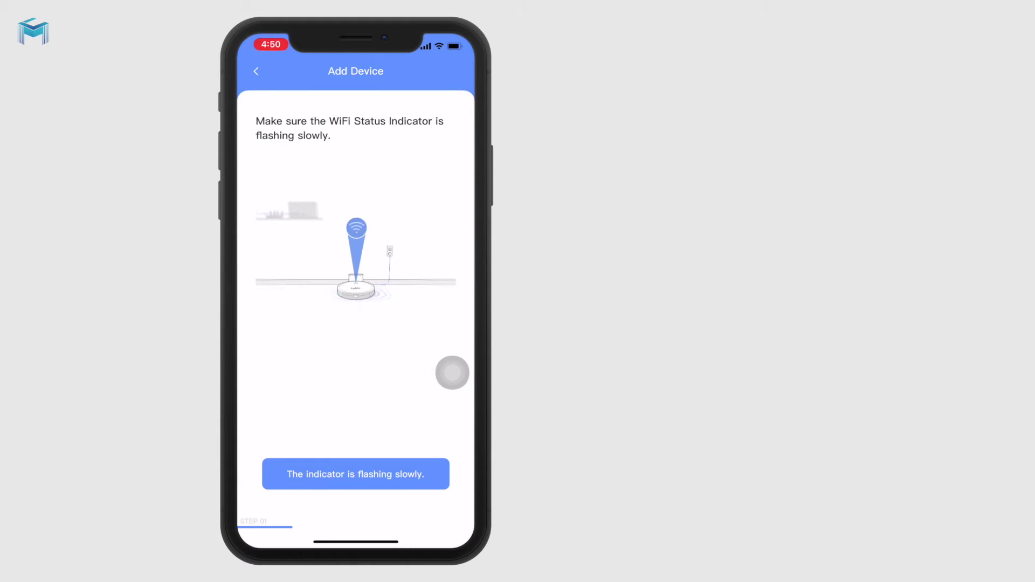
Step: Confirm the robot's WiFi indicator is flashing slowly and start editing the network name
{"action": "left_click", "coordinate": [359, 476]}
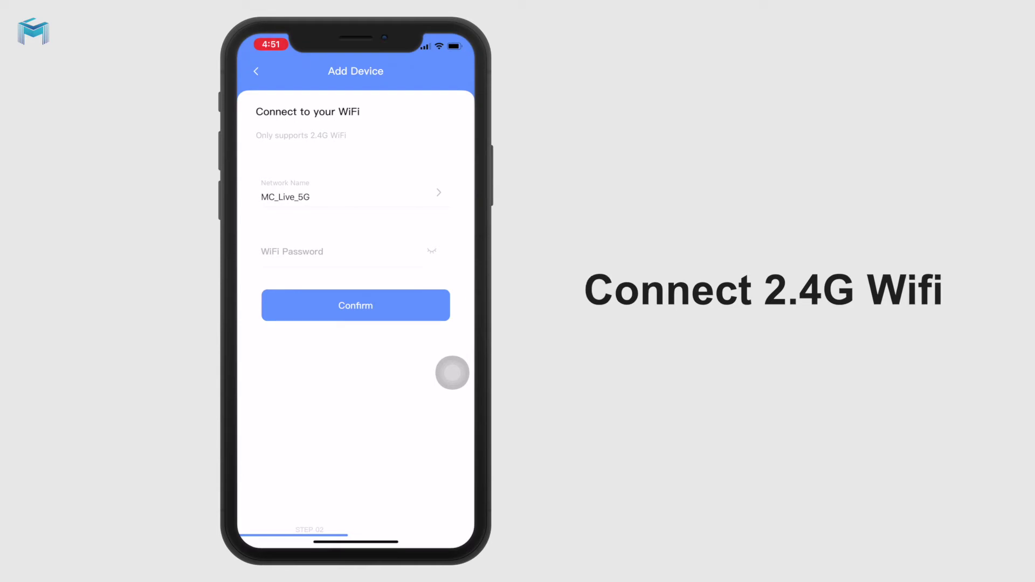
{"action": "left_click", "coordinate": [324, 196]}
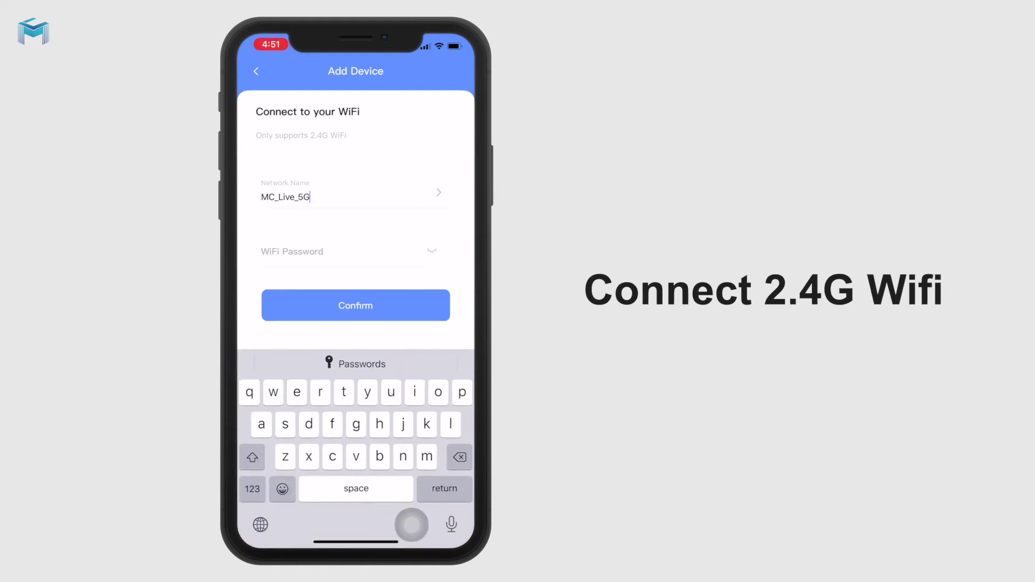
Step: Leave Lydsto and join the 2.4G MC_Live network in Wi-Fi settings
{"action": "left_click_drag", "start_coordinate": [356, 540], "coordinate": [356, 340]}
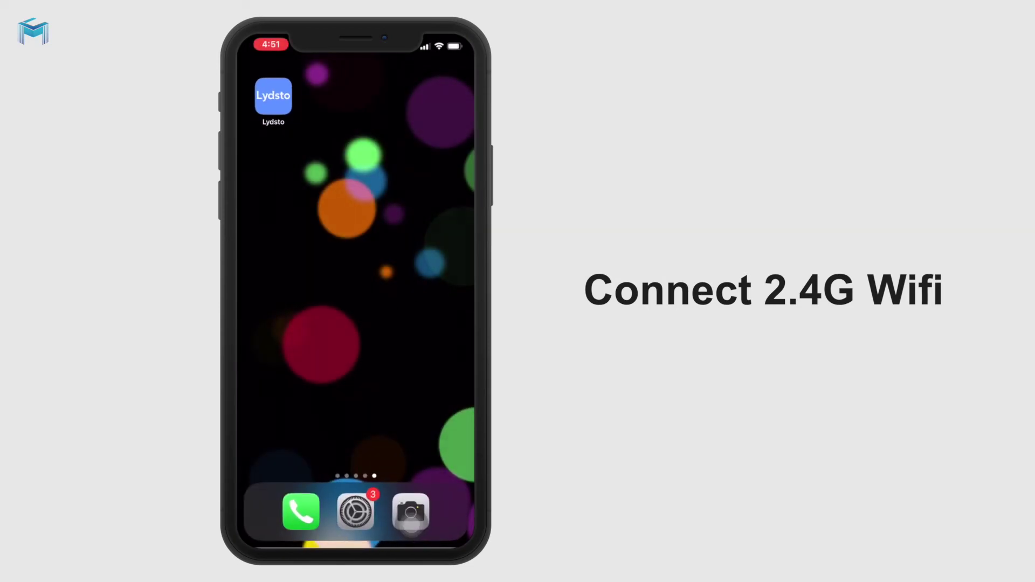
{"action": "left_click_drag", "start_coordinate": [266, 283], "coordinate": [461, 283]}
{"action": "left_click_drag", "start_coordinate": [267, 283], "coordinate": [461, 283]}
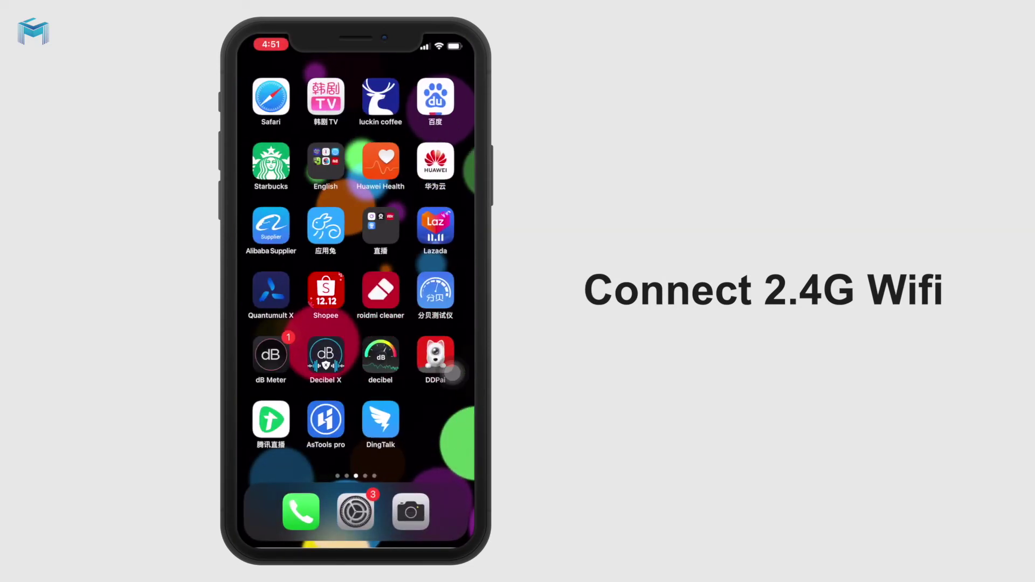
{"action": "left_click", "coordinate": [356, 511]}
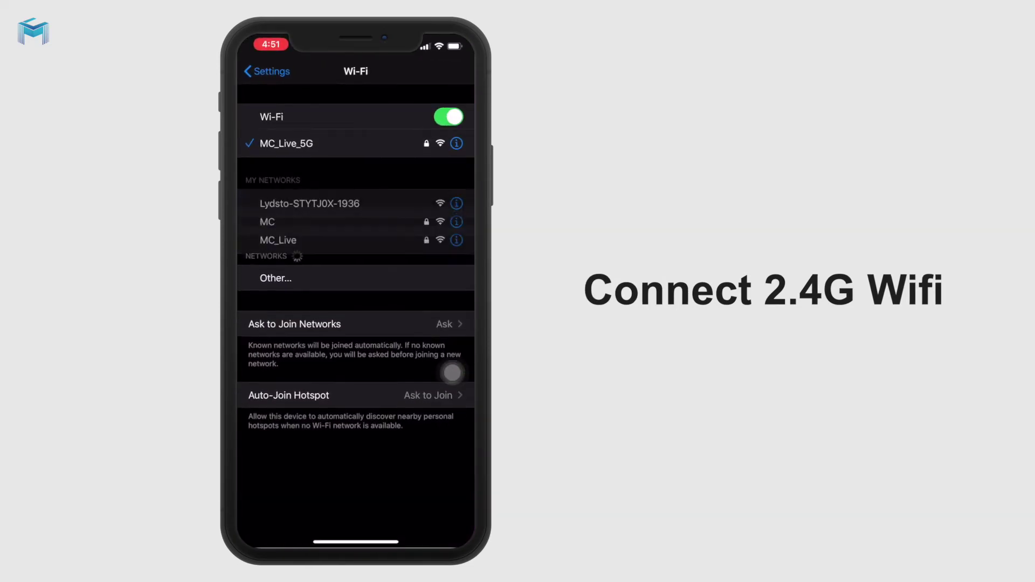
{"action": "left_click", "coordinate": [278, 258]}
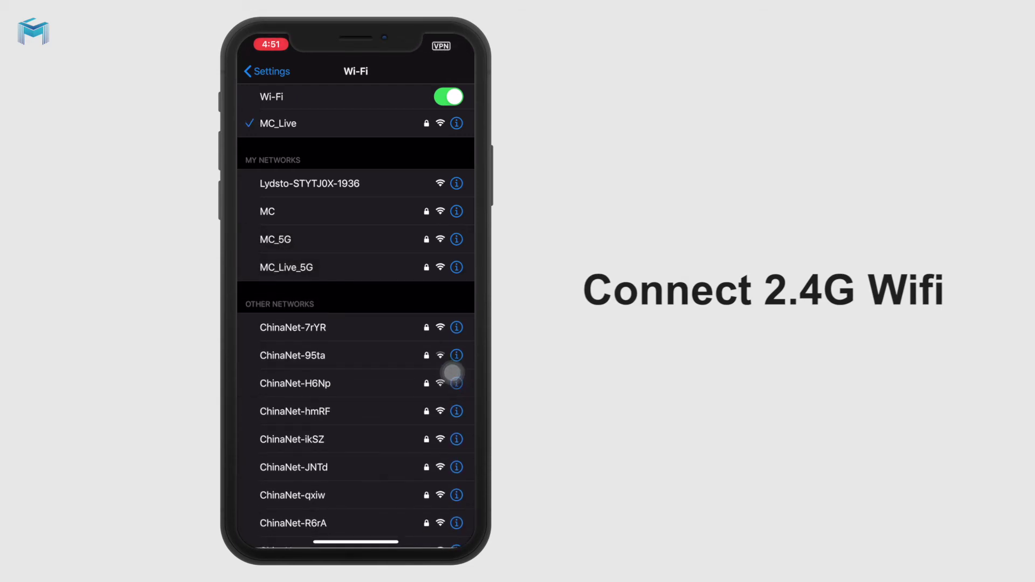
{"action": "left_click_drag", "start_coordinate": [355, 542], "coordinate": [380, 404]}
{"action": "left_click_drag", "start_coordinate": [324, 373], "coordinate": [452, 372]}
Step: Switch back to the Lydsto device setup
{"action": "left_click", "coordinate": [355, 243]}
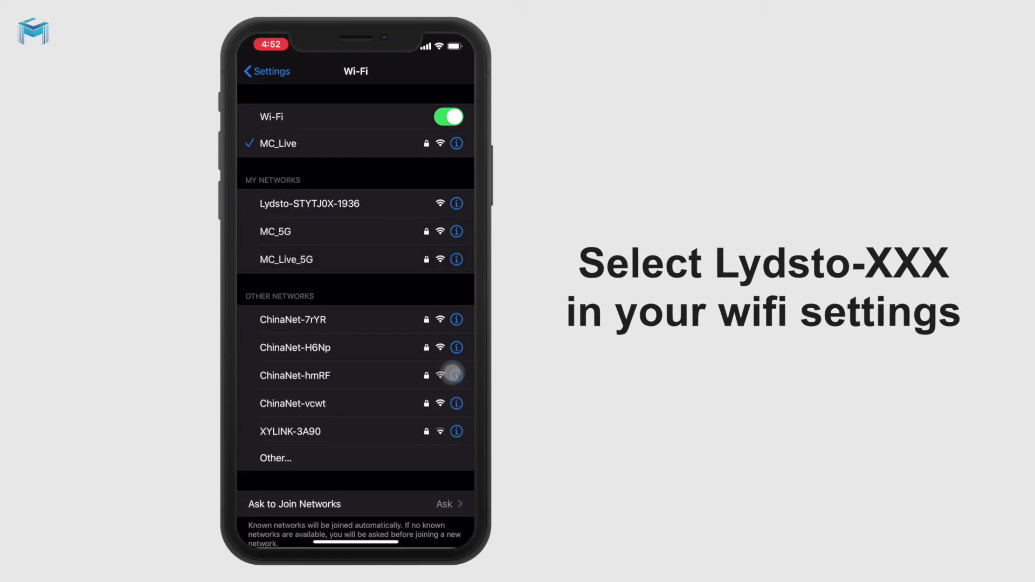
Step: Join the unsecured Lydsto-STYTJ0X-1936 hotspot from the Wi-Fi list
{"action": "left_click", "coordinate": [310, 203]}
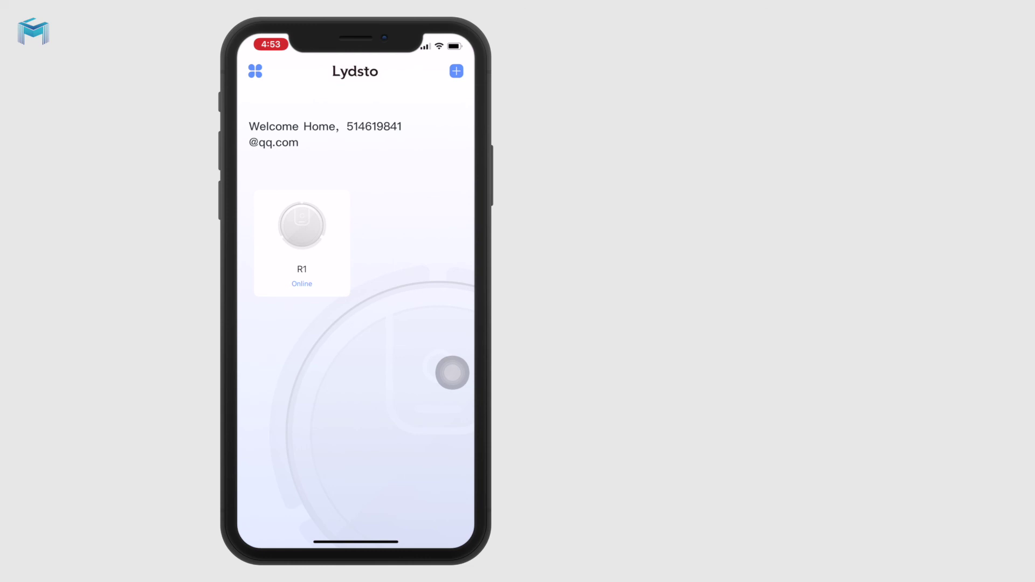
Step: Open the R1 robot vacuum's card on the Lydsto home page
{"action": "left_click", "coordinate": [302, 243]}
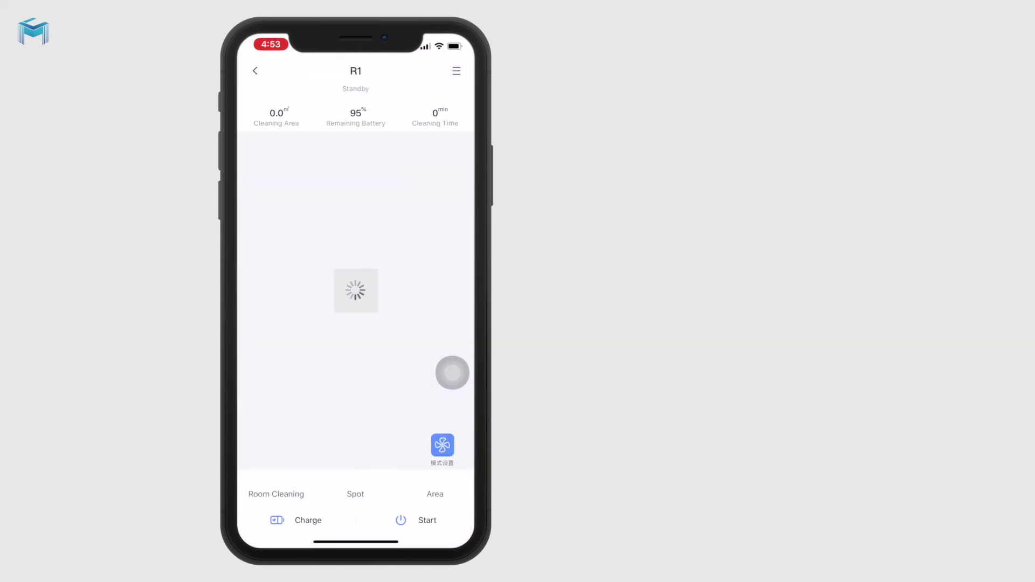